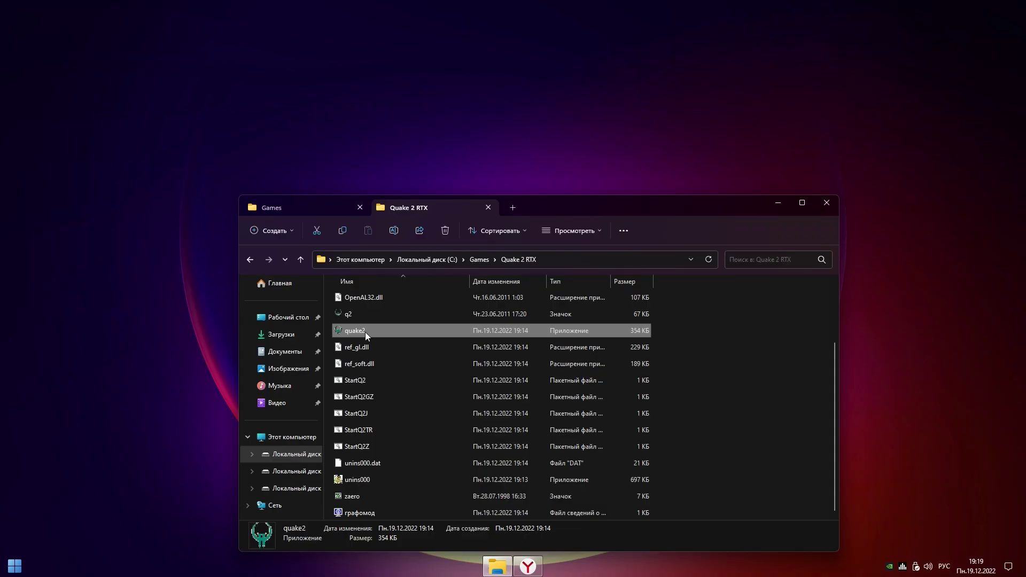
Step: Launch the quake2 application from the Quake 2 RTX folder
double_click(366, 332)
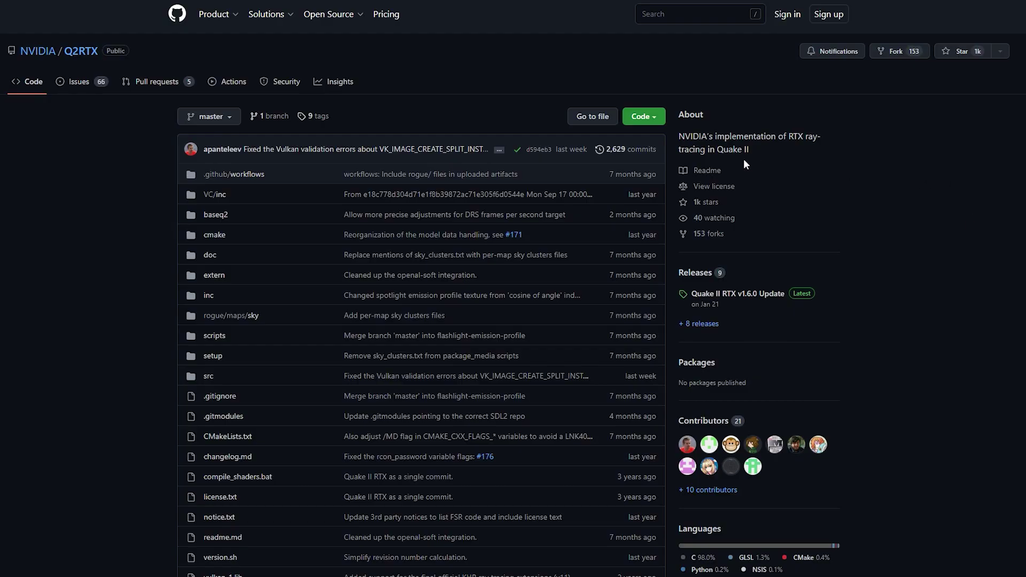
Step: Open the Quake II RTX v1.6.0 Update release from NVIDIA's Q2RTX repository and go to its downloads
left_click(767, 153)
left_click(728, 292)
scroll(434, 337, "down", 3)
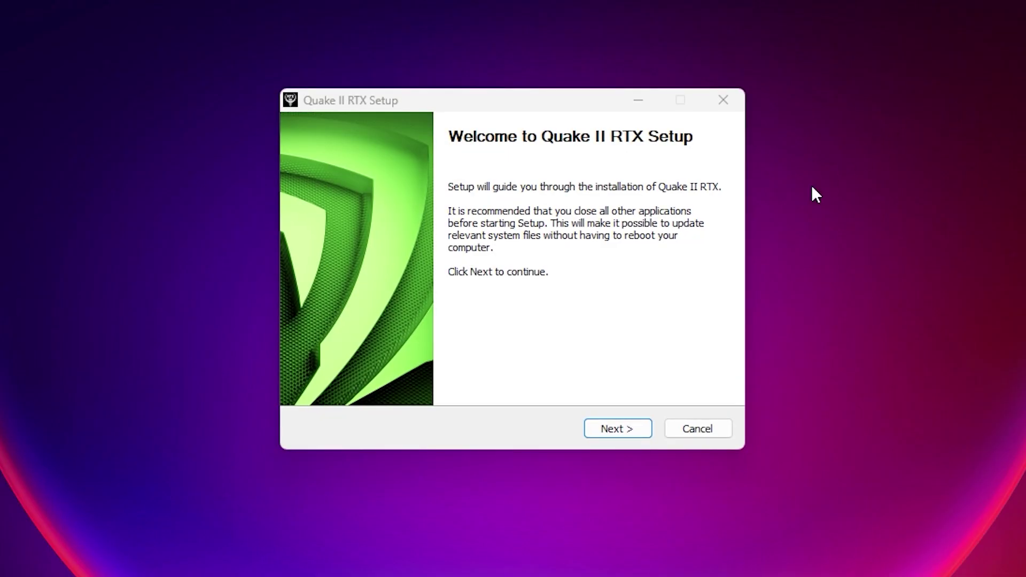
Step: Go through the setup with destination C:\Games\Quake2RTX and the Quake II Full Game component instead of the Shareware Demo
left_click(618, 428)
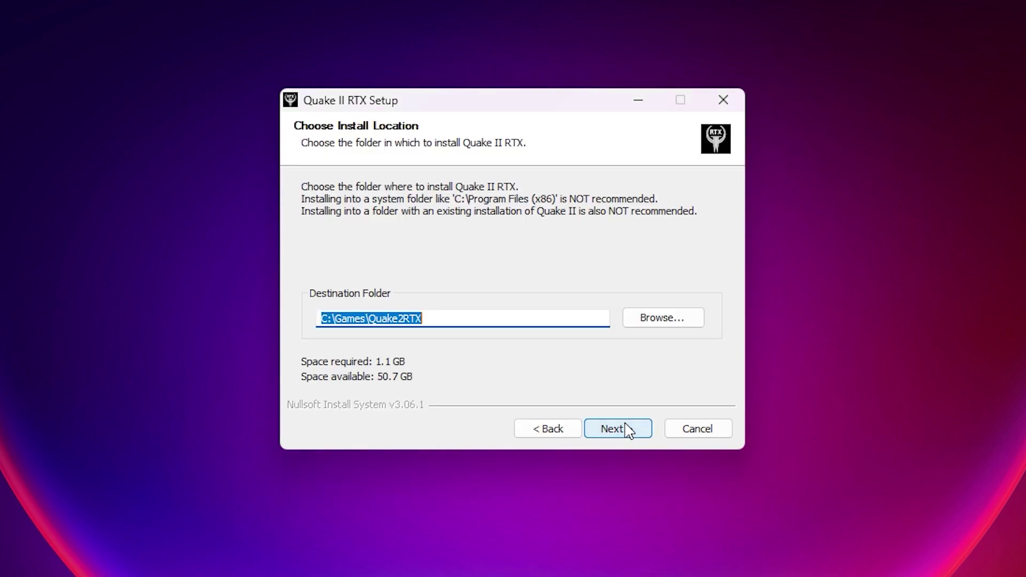
left_click(629, 431)
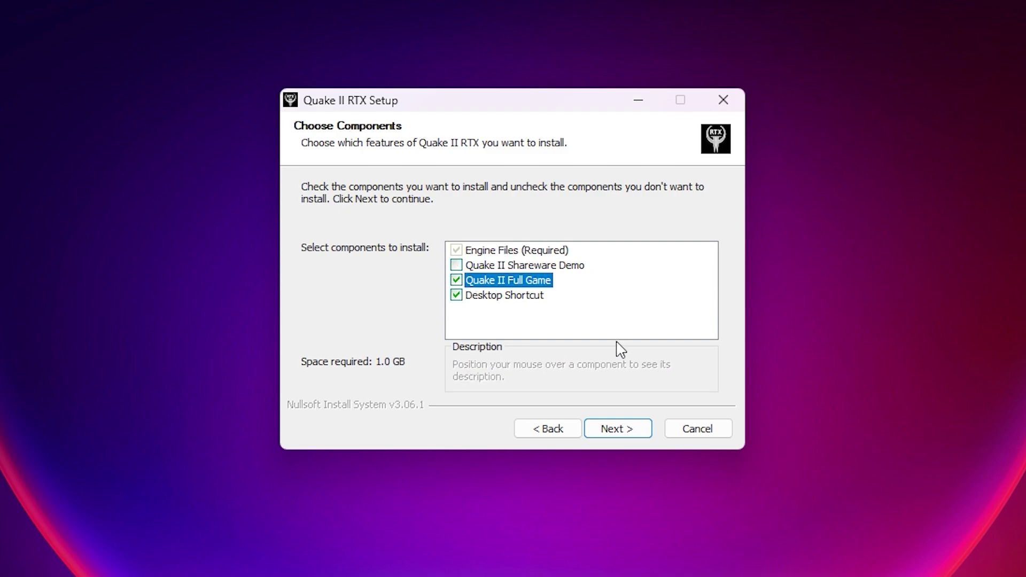
left_click(622, 432)
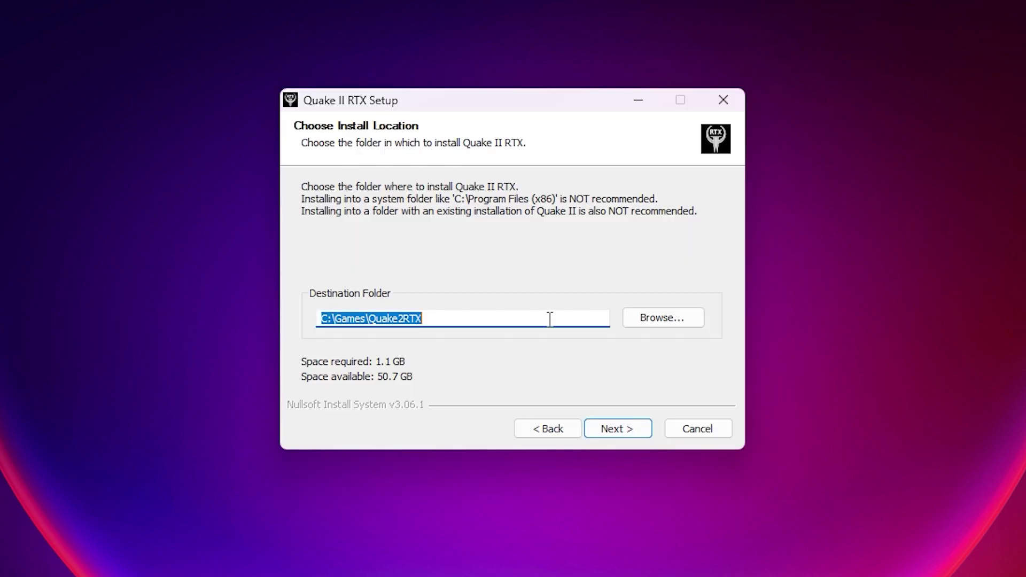
Step: Set the installer's destination folder to the existing C:\Games\Quake 2 RTX\ directory
left_click(661, 319)
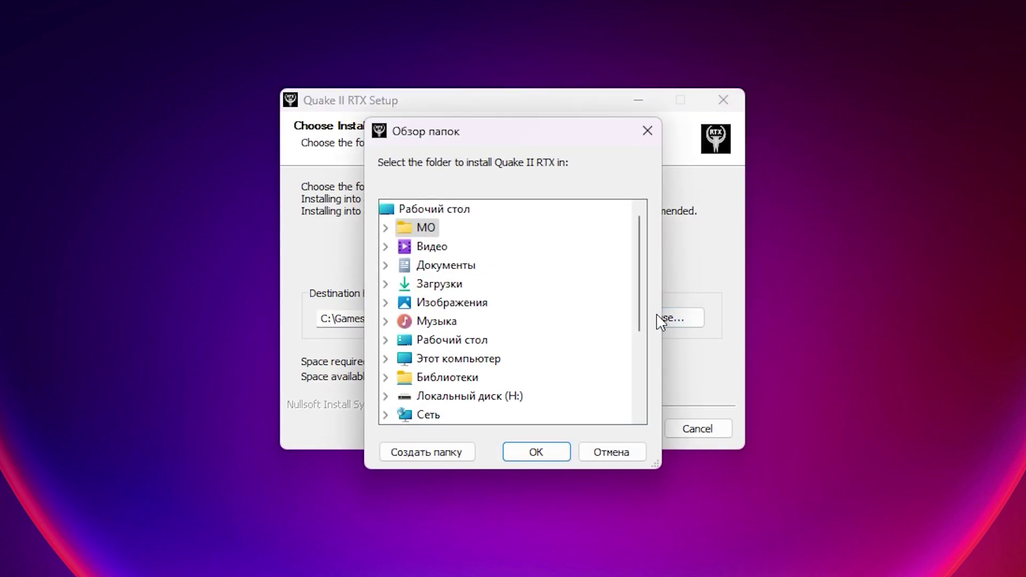
left_click(385, 359)
left_click(502, 322)
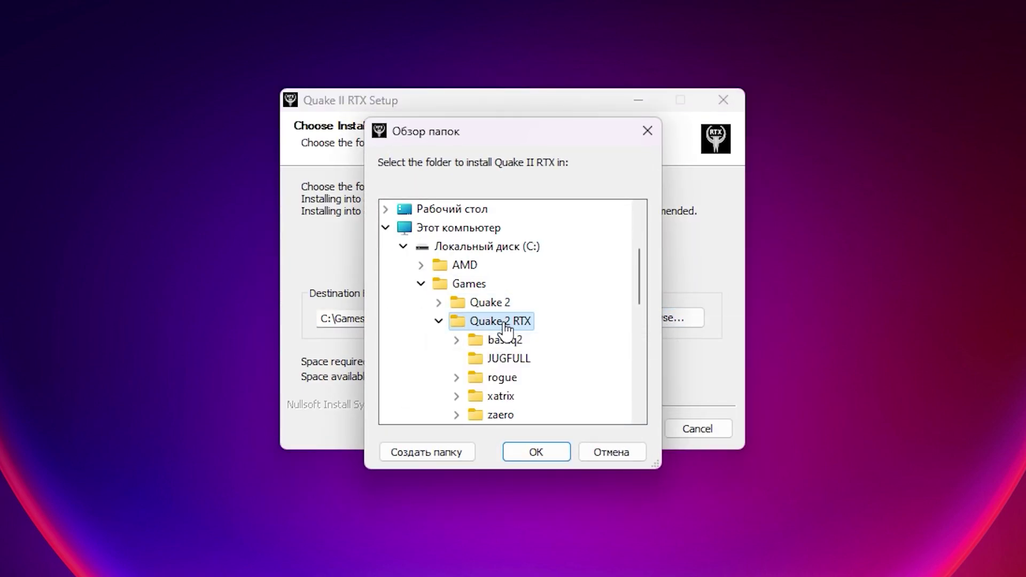
left_click(539, 460)
left_click(489, 319)
key("BackSpace")
Step: Copy the full destination path and continue to the component selection
left_click_drag(436, 323, 227, 326)
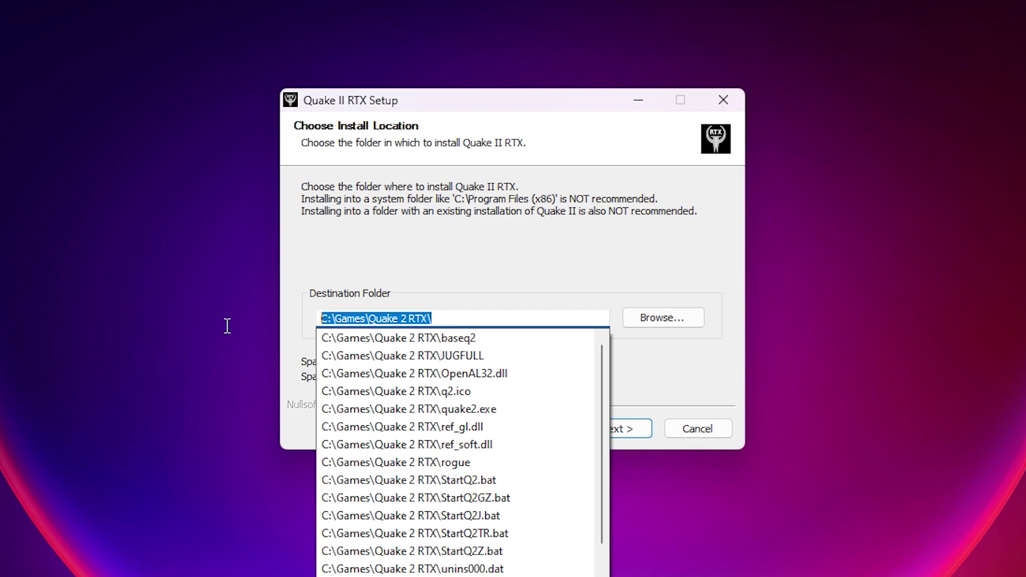
right_click(334, 319)
left_click(507, 381)
left_click(524, 298)
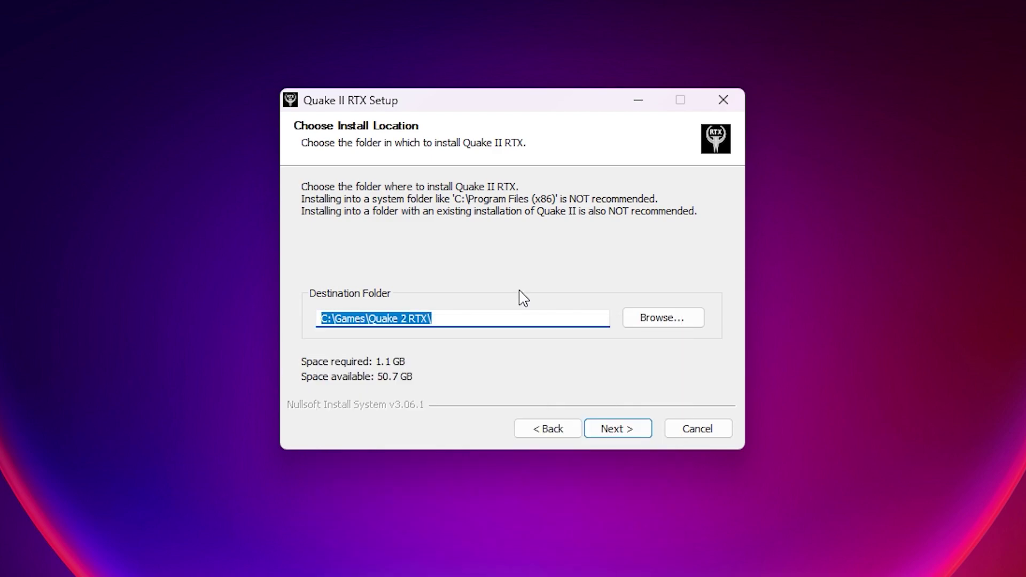
left_click(627, 434)
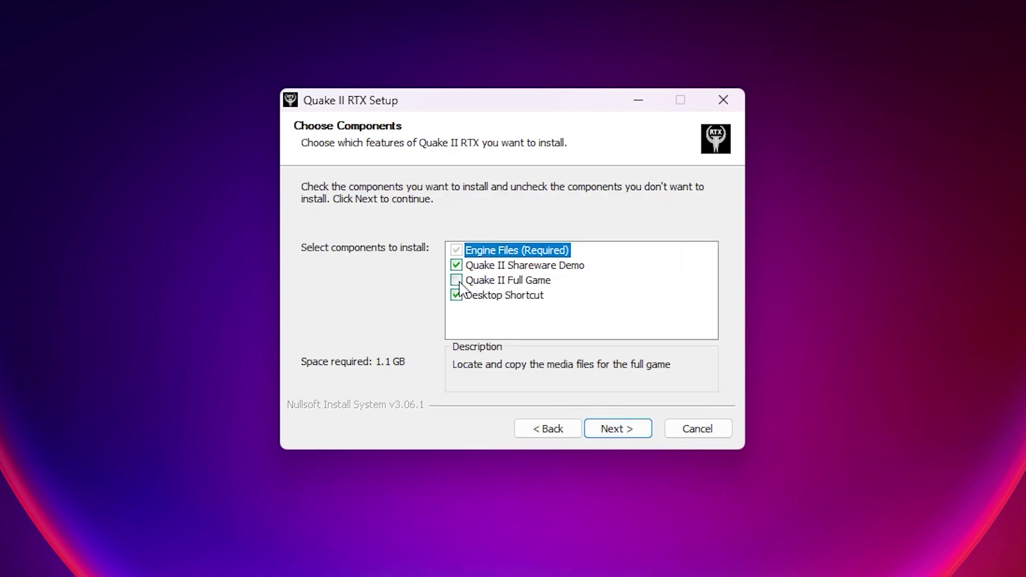
Step: Install the full game with C:\Games\Quake 2 RTX\ pasted as the folder containing the Quake II executable
left_click(622, 431)
right_click(354, 321)
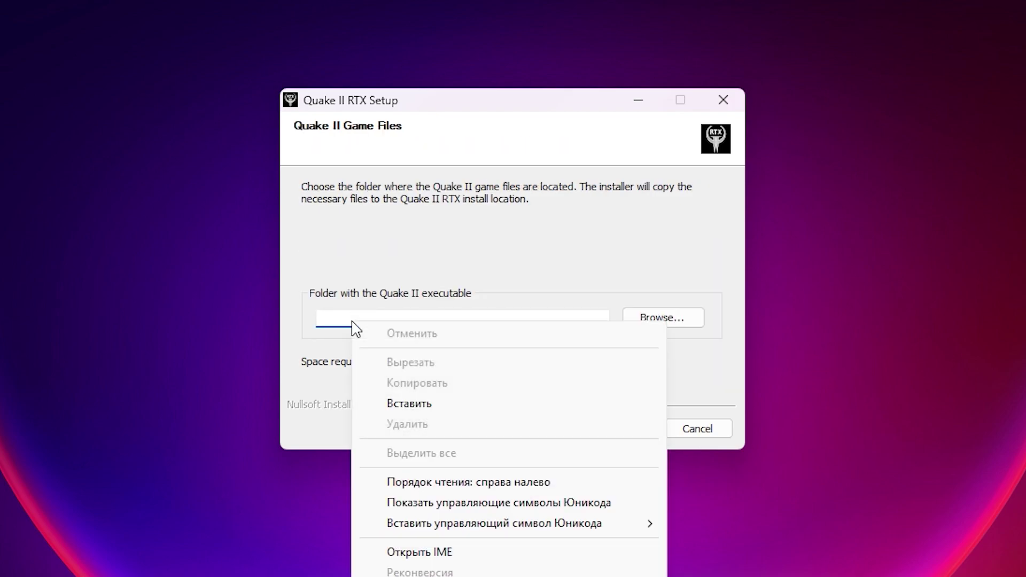
left_click(437, 413)
left_click(496, 299)
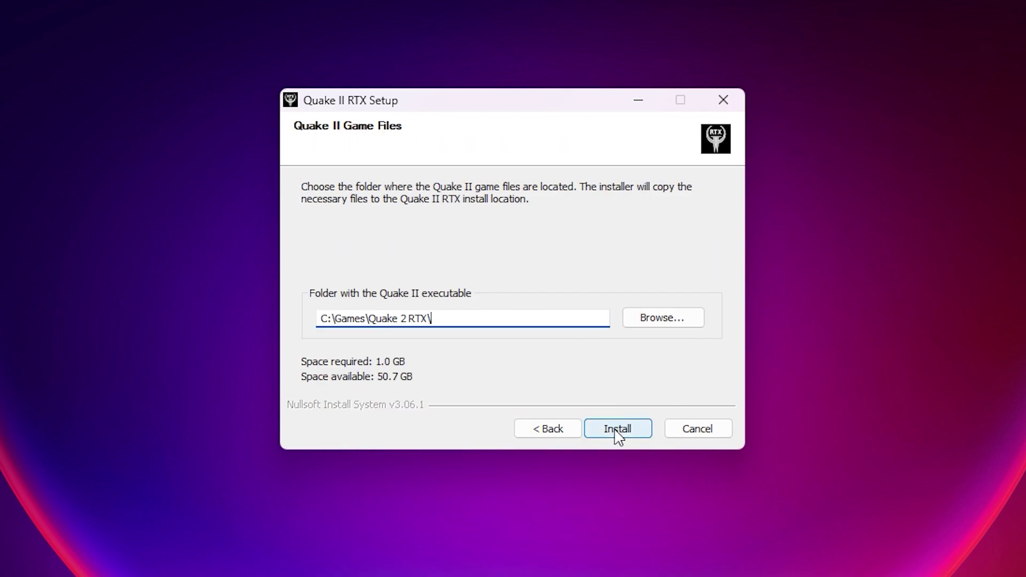
left_click(619, 429)
left_click(619, 426)
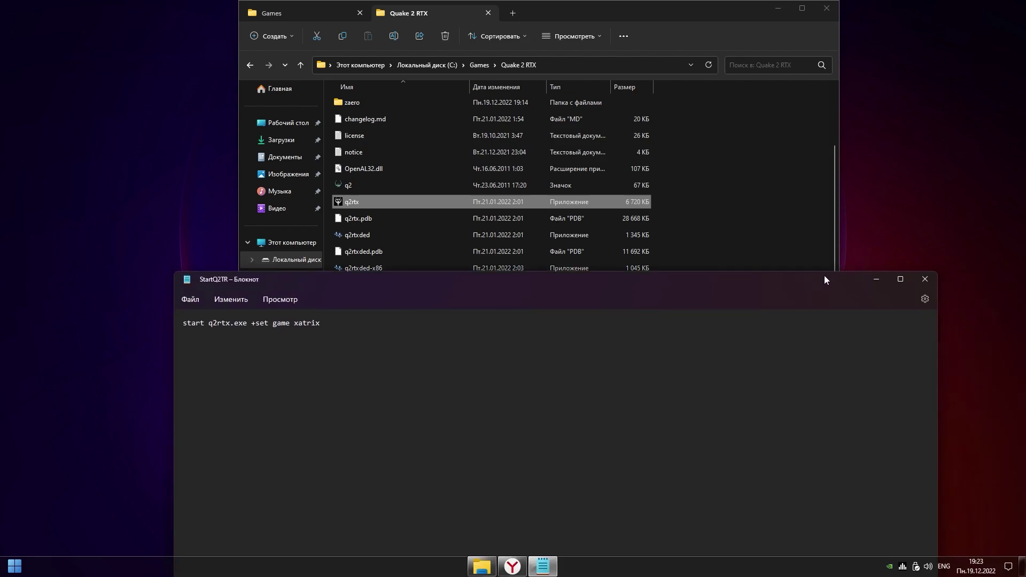
Step: Close the StartQ2TR batch file in the text editor and launch the expansion from the Quake 2 RTX folder
left_click(925, 280)
double_click(368, 417)
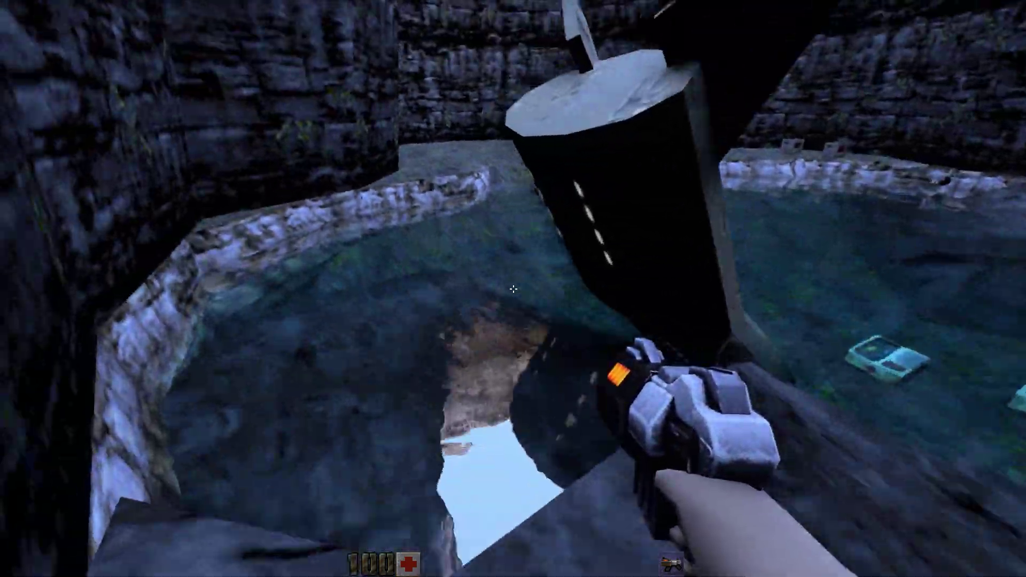
key("w")
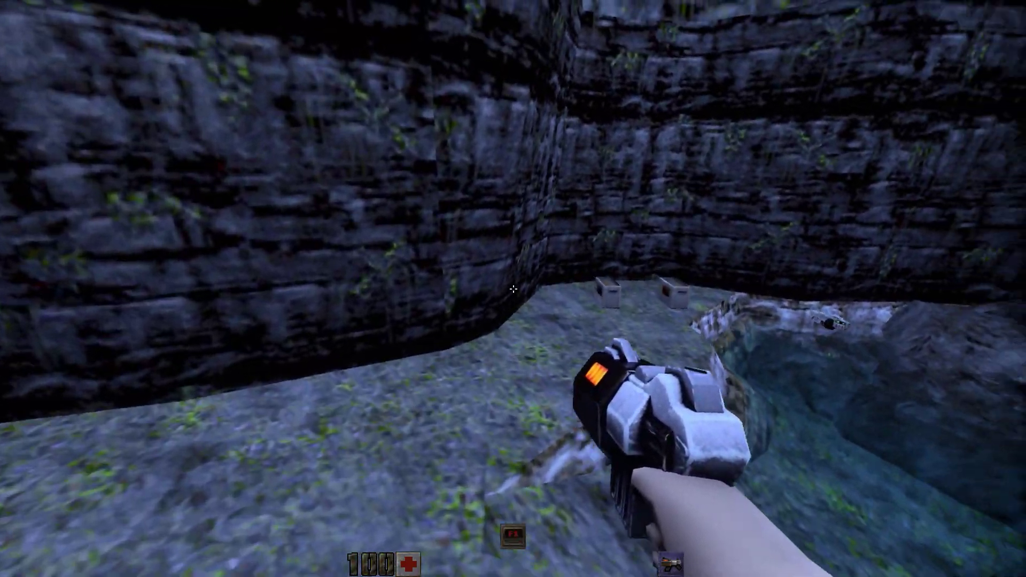
key("w")
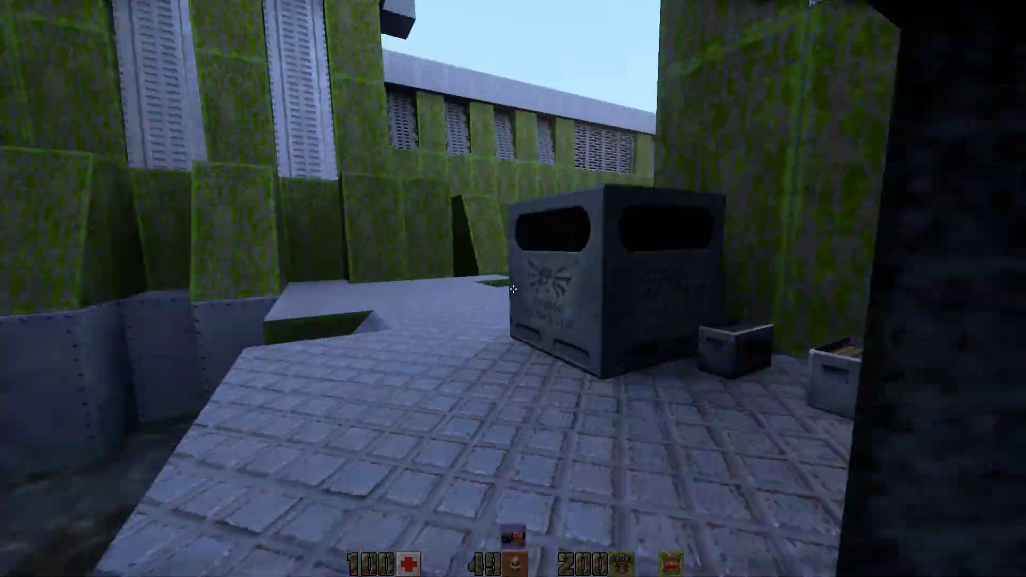
key("w")
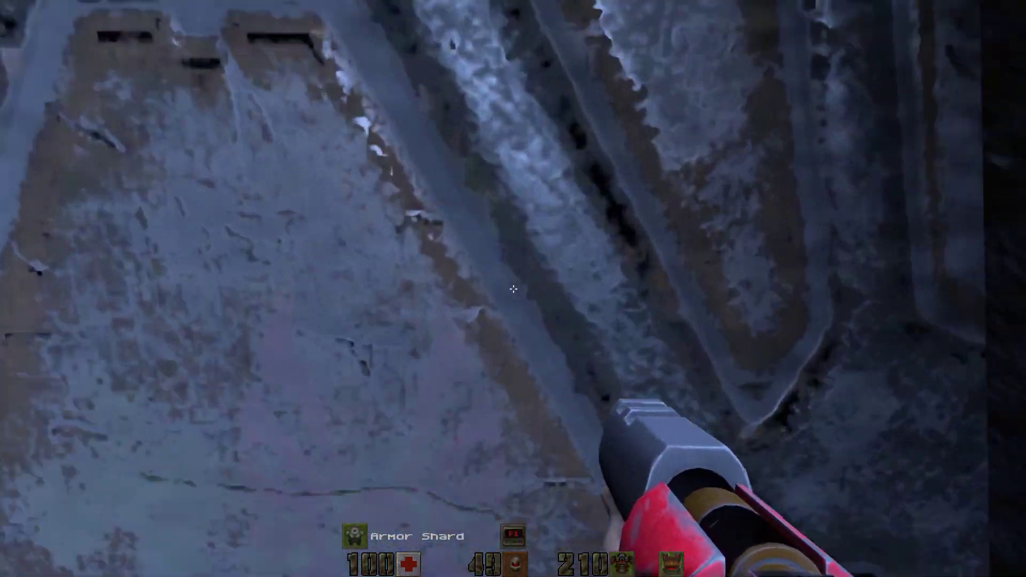
key("w")
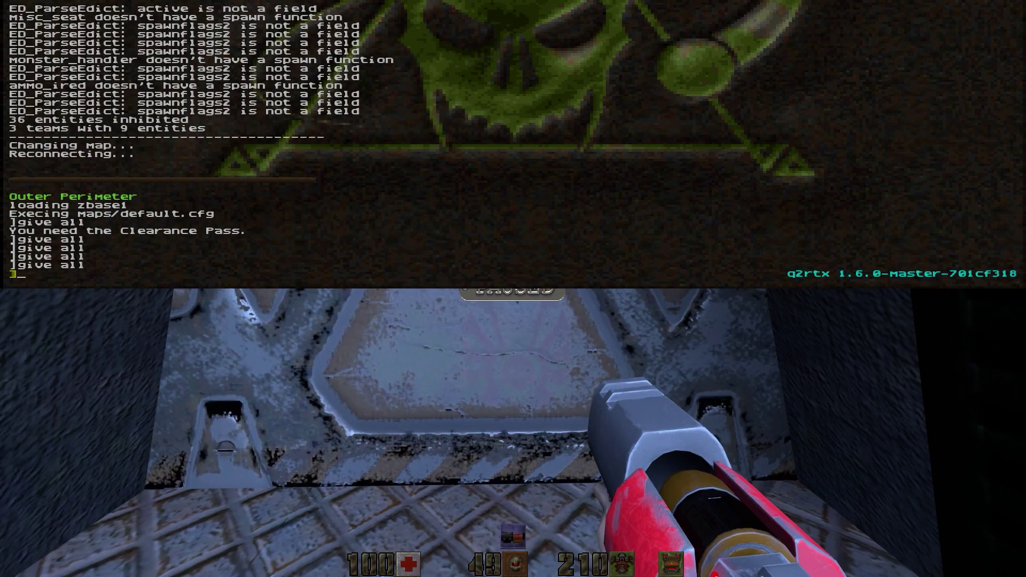
key("grave")
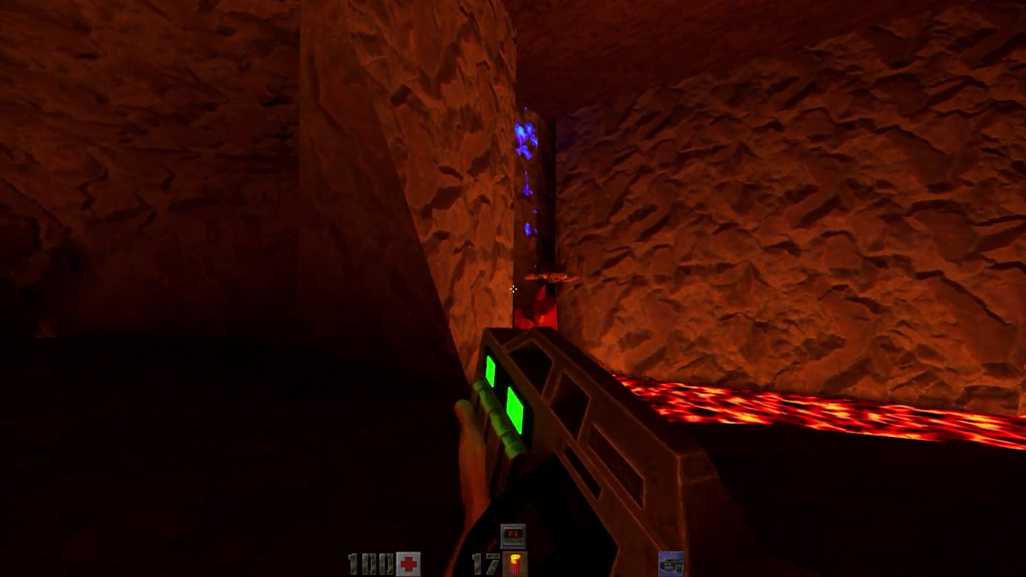
key("w")
left_click(513, 289)
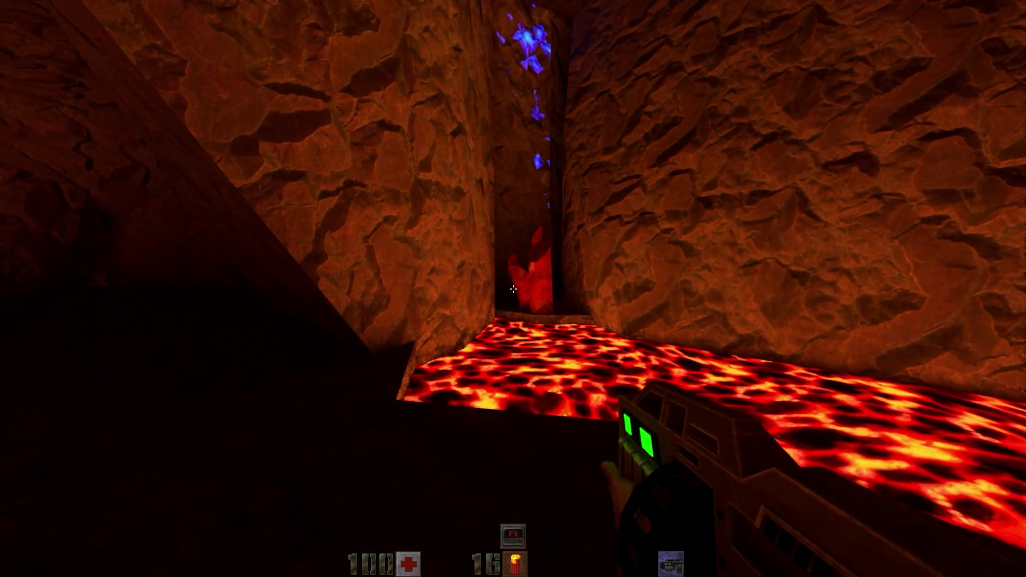
key("w")
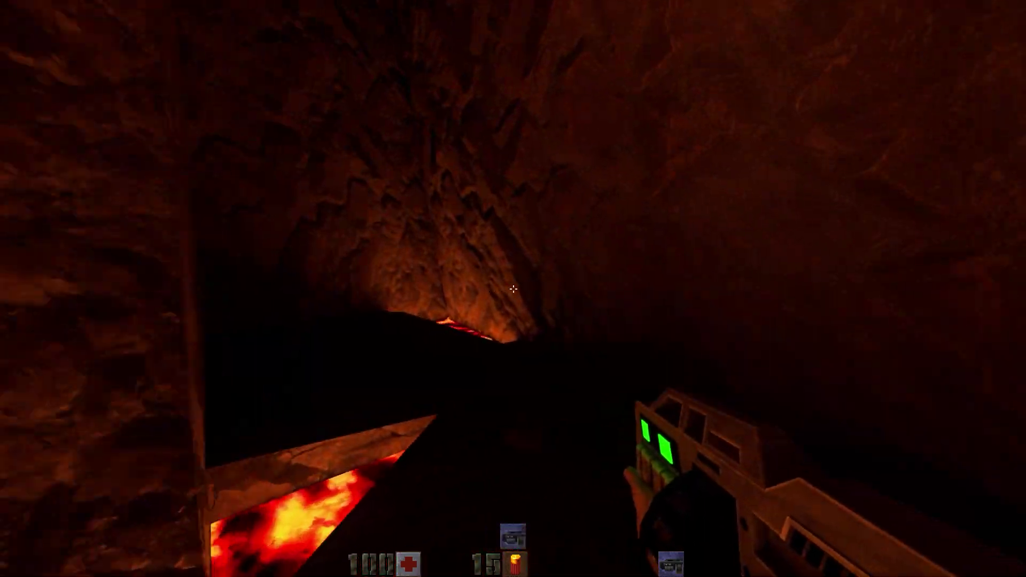
key("w")
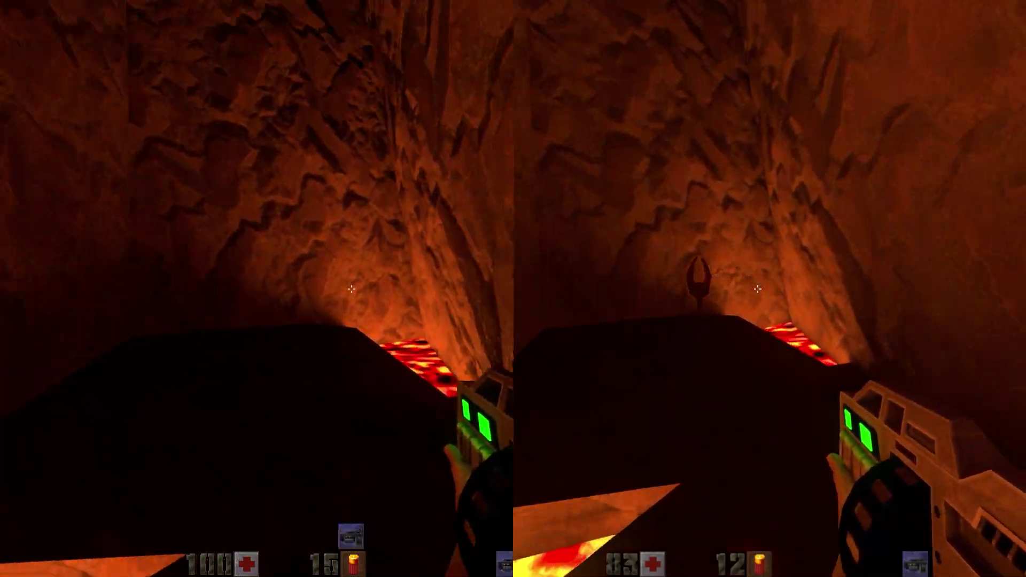
key("w")
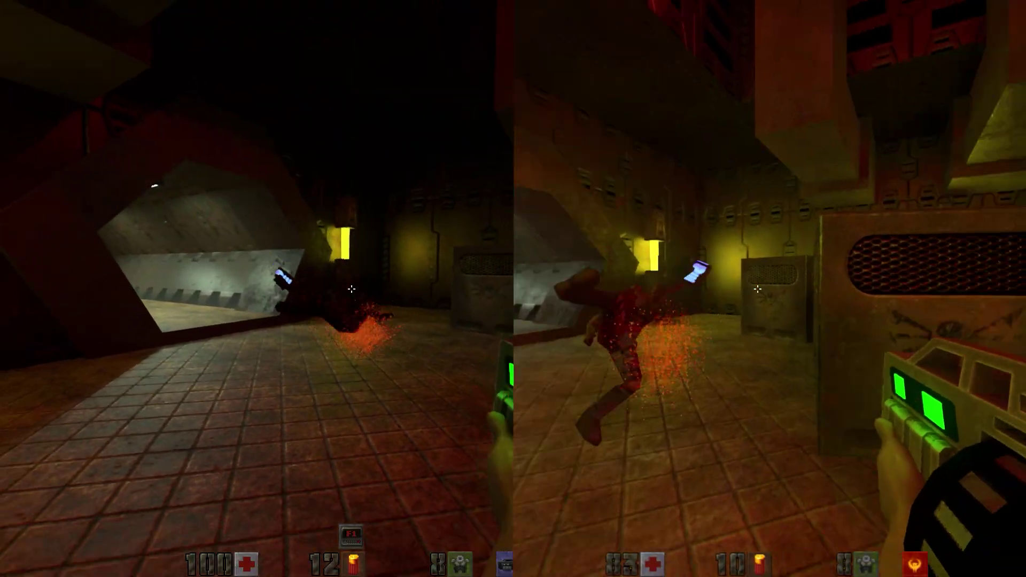
key("w")
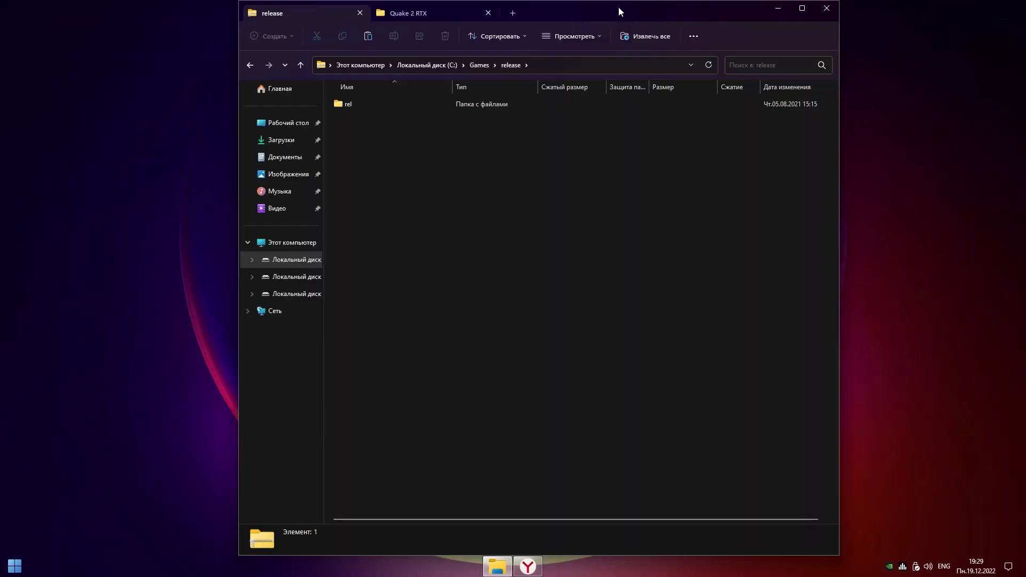
Step: Copy all contents of the rel folder inside the release archive
double_click(353, 104)
left_click_drag(424, 320, 342, 104)
right_click(342, 103)
left_click(372, 141)
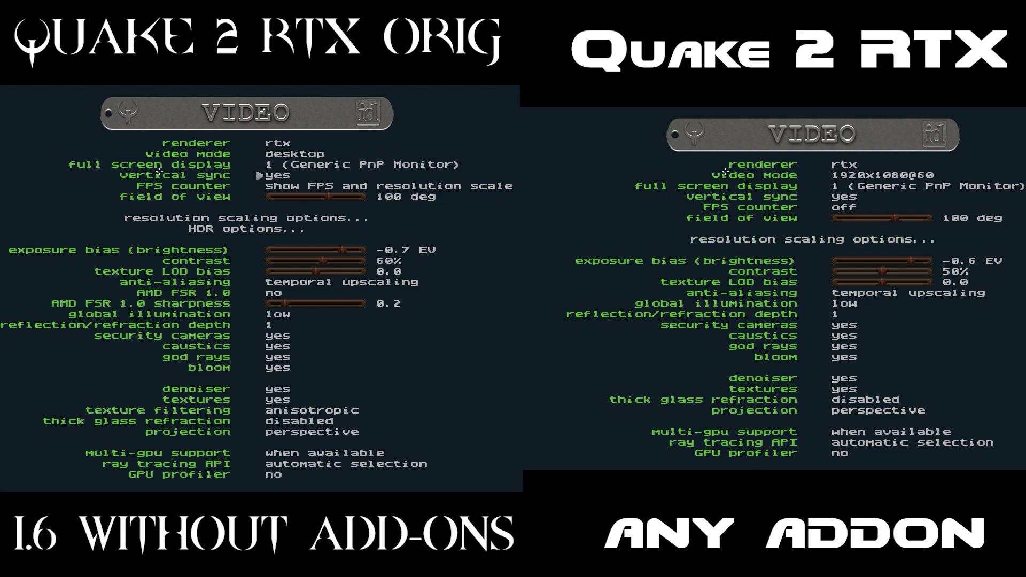
Step: Leave the video settings and launch q2rtx from the C:\Games\Quake 2 folder
key("Escape")
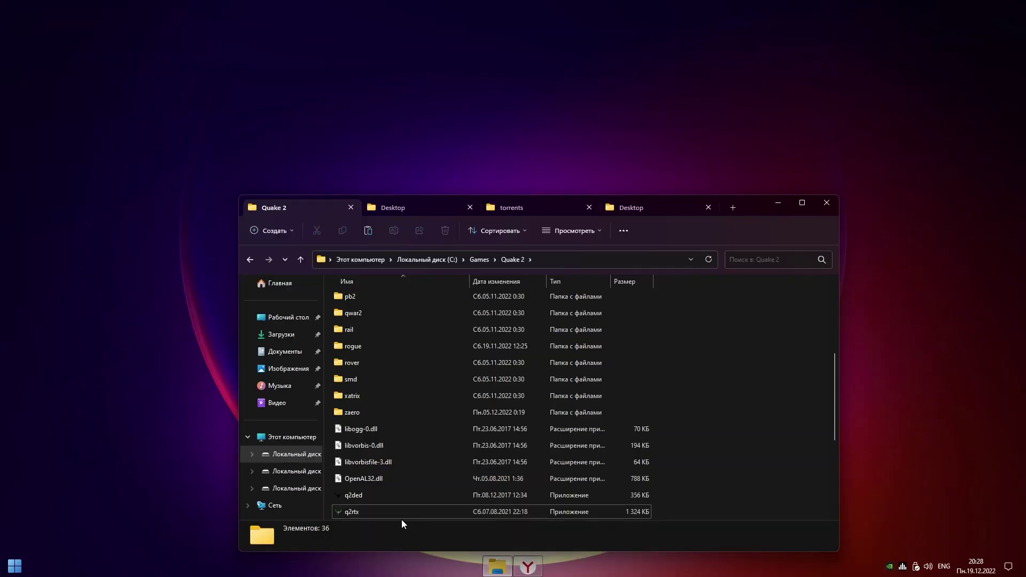
double_click(363, 514)
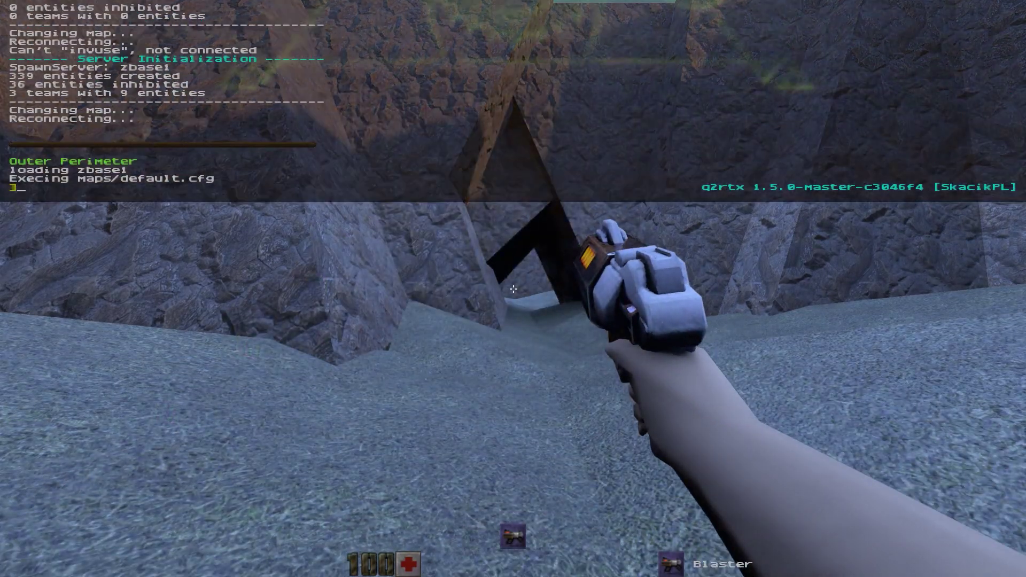
Step: Run the "give all" command in the game console and return to the game
type("gi")
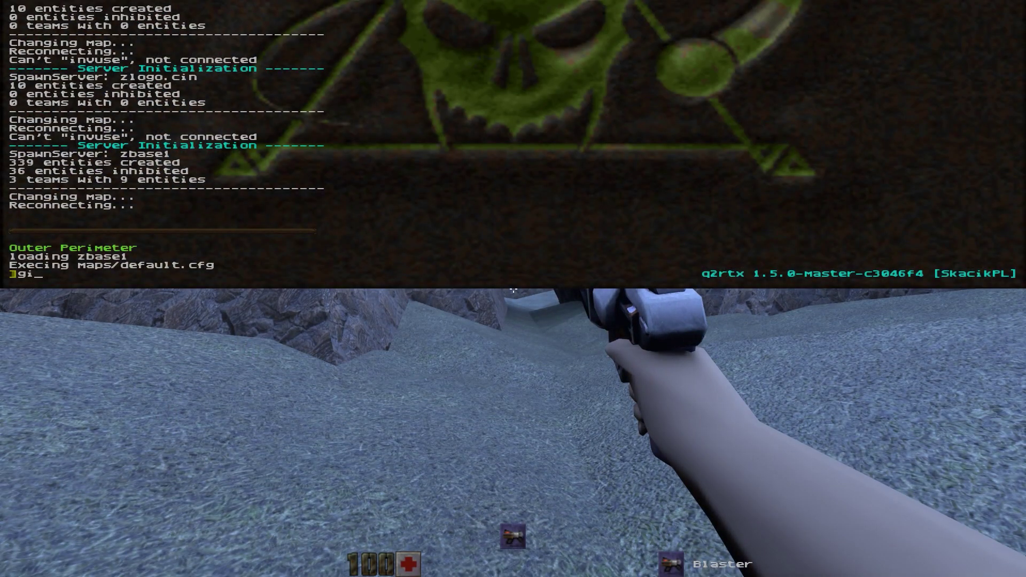
type("ve all")
key("Return")
key("grave")
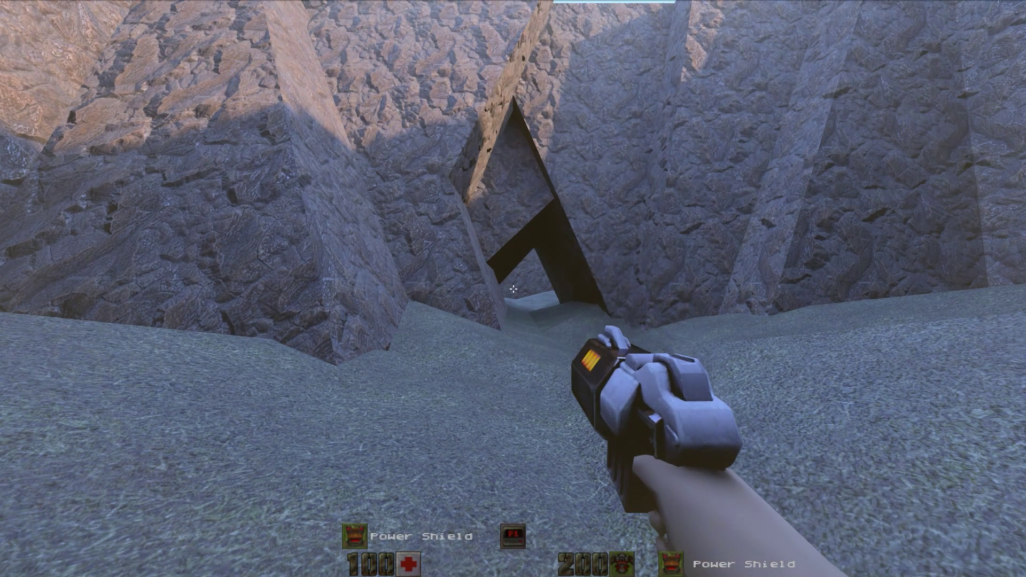
scroll(513, 289, "up", 1)
scroll(513, 289, "up", 1)
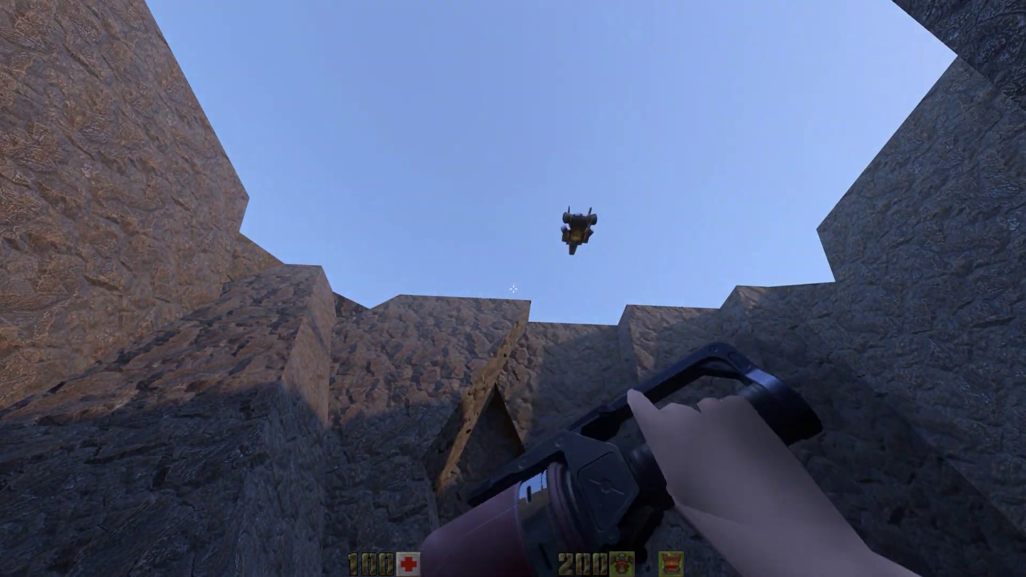
left_click(513, 289)
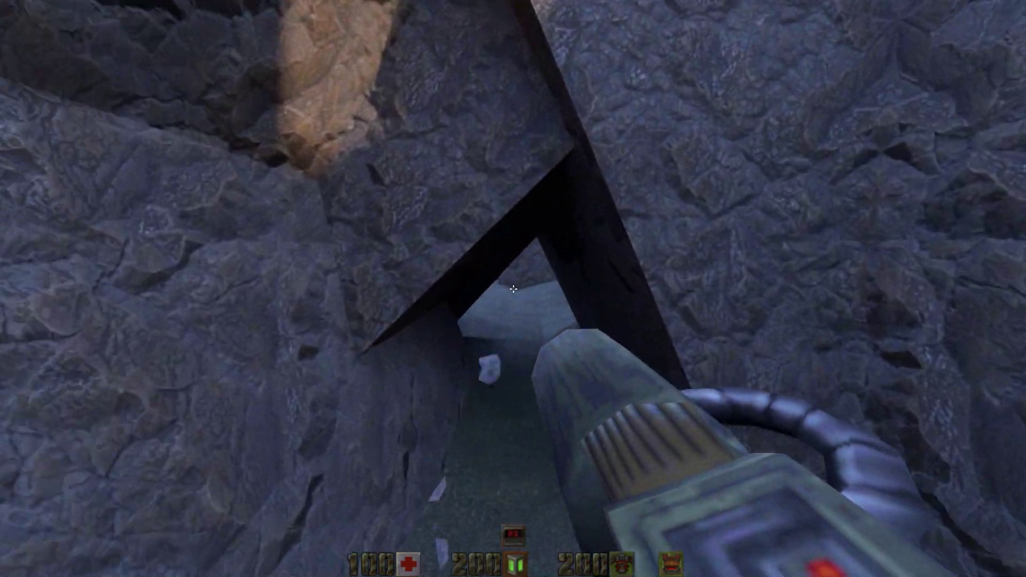
key("w")
left_click(513, 289)
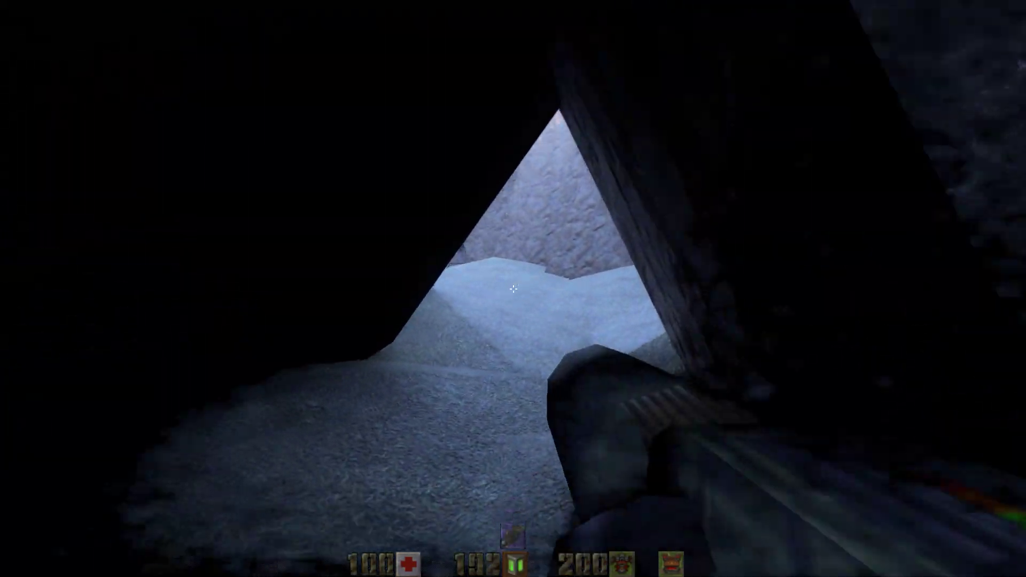